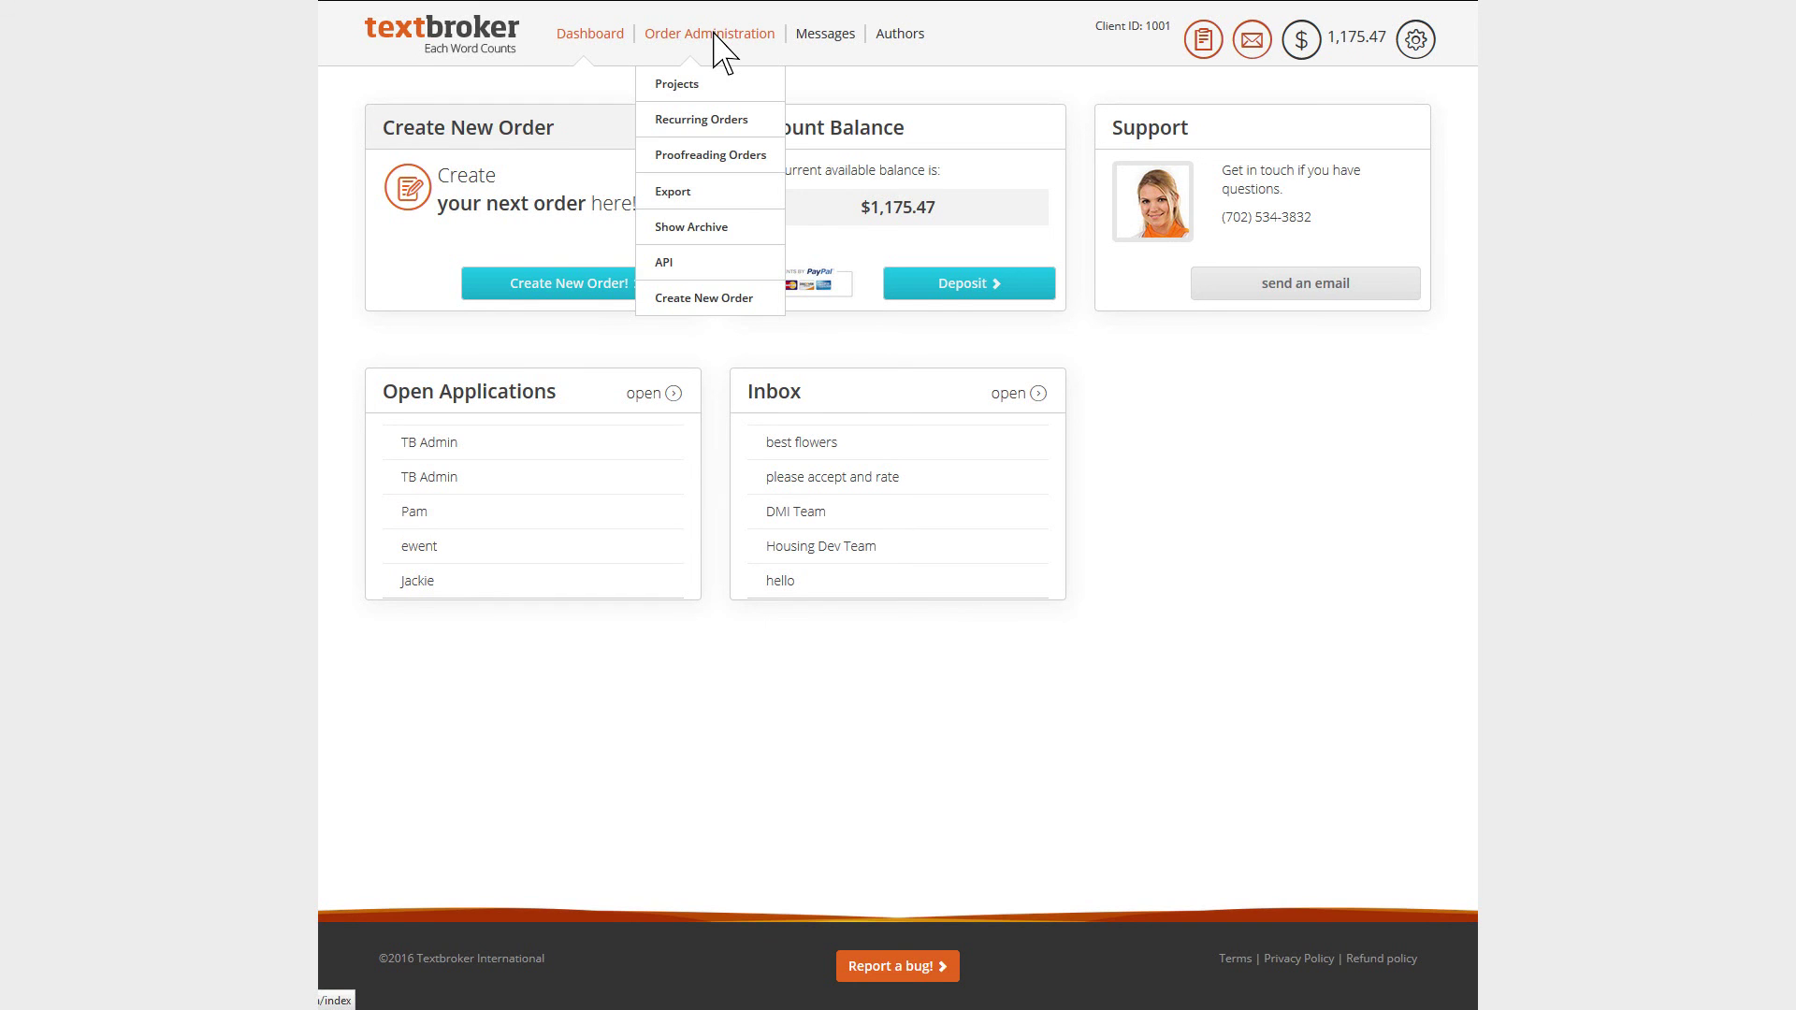
# Filter the Projects order list to Done status and view the News Content Marketing order details.
pyautogui.click(685, 87)
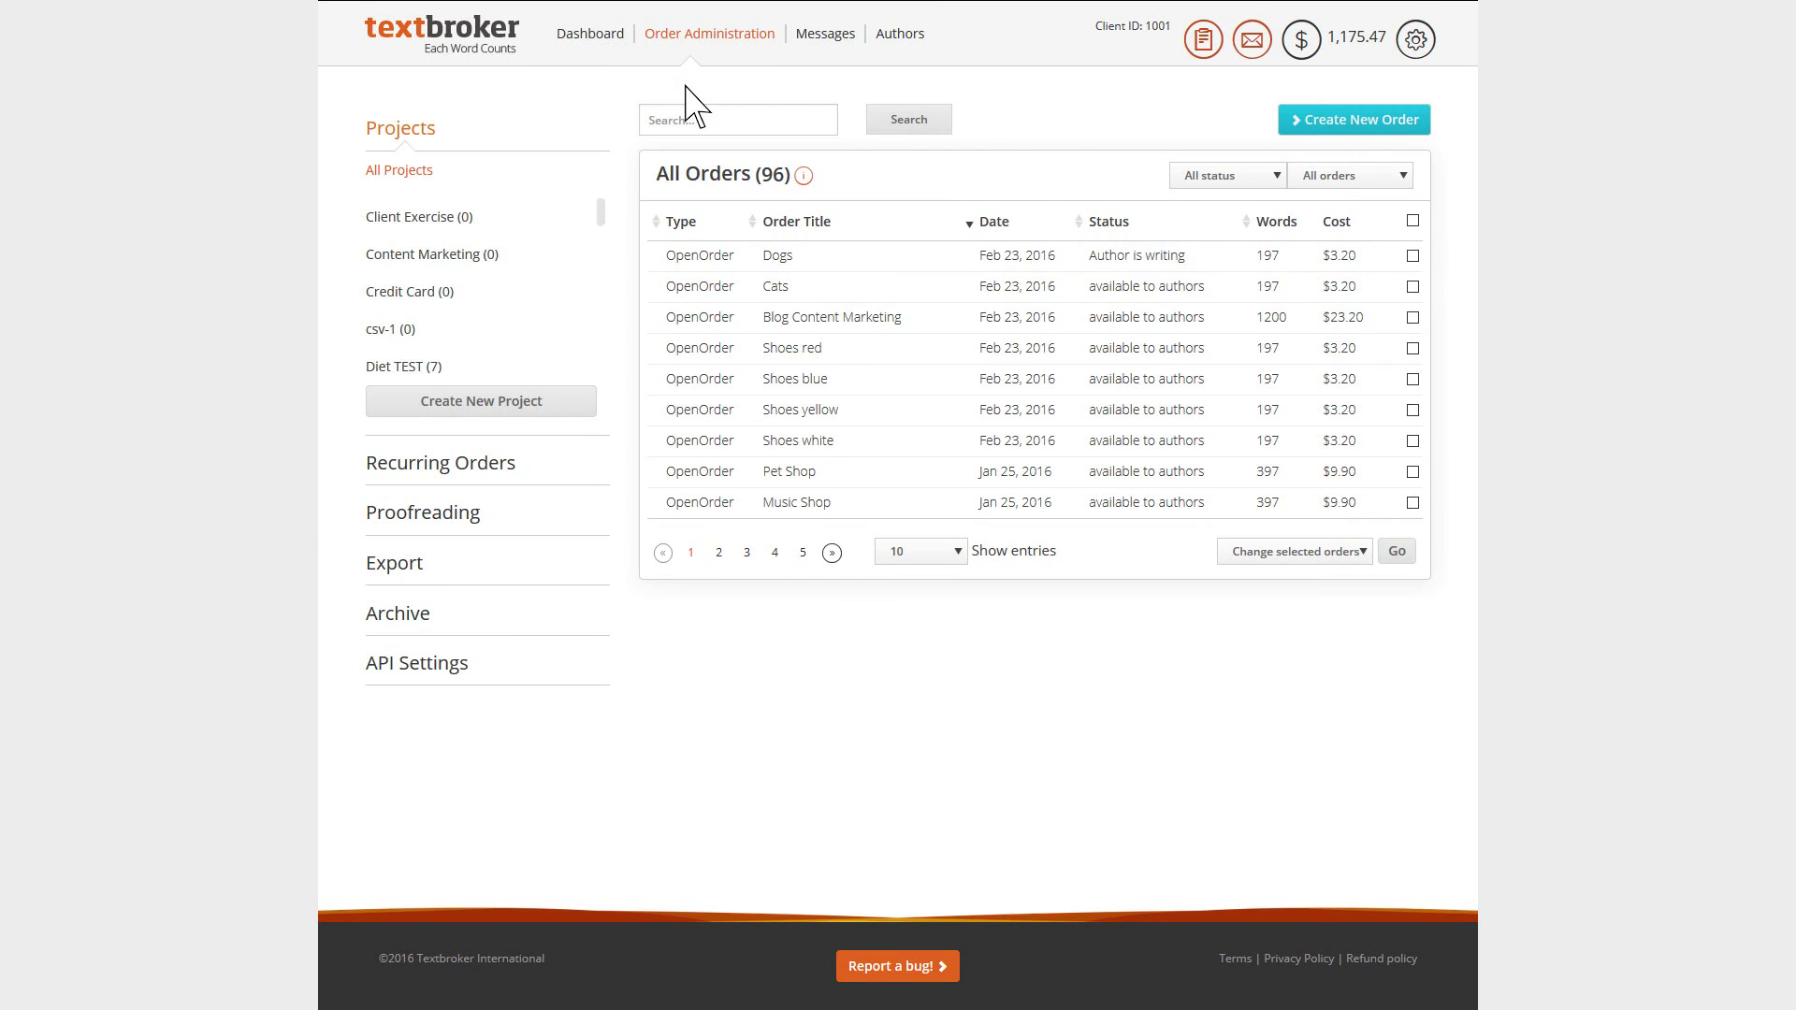
pyautogui.click(1275, 177)
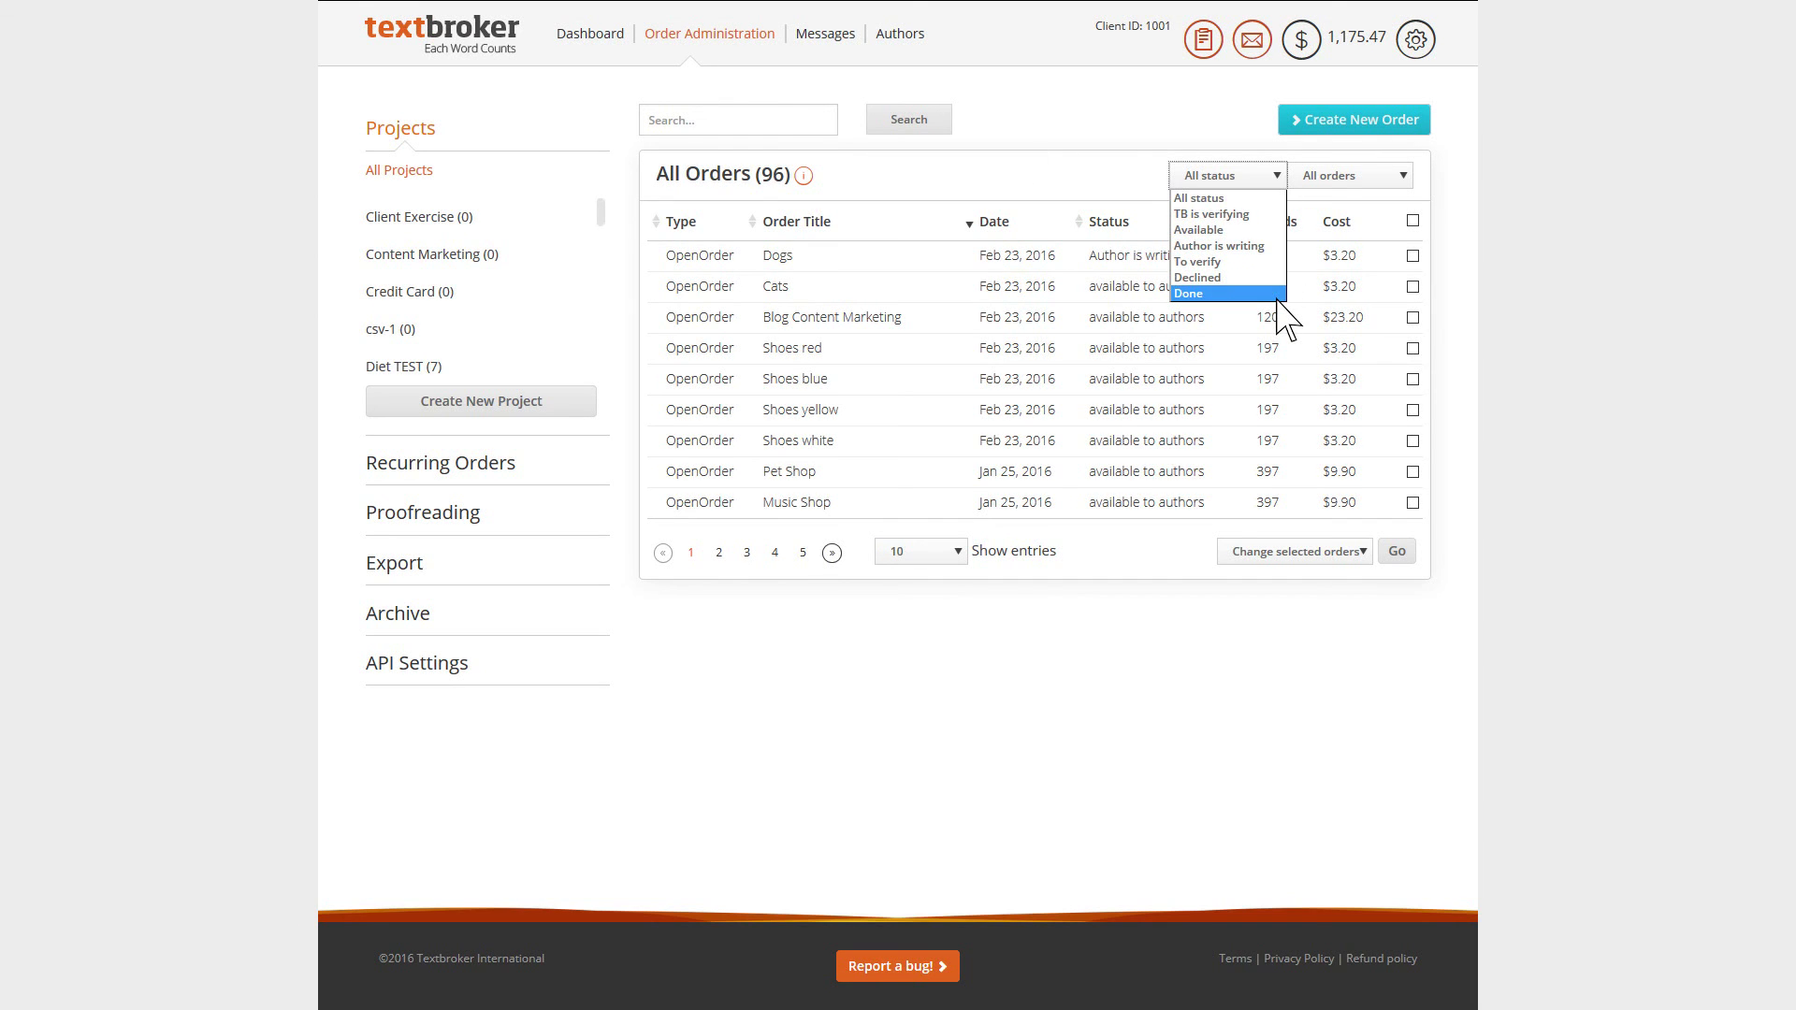
pyautogui.click(1222, 294)
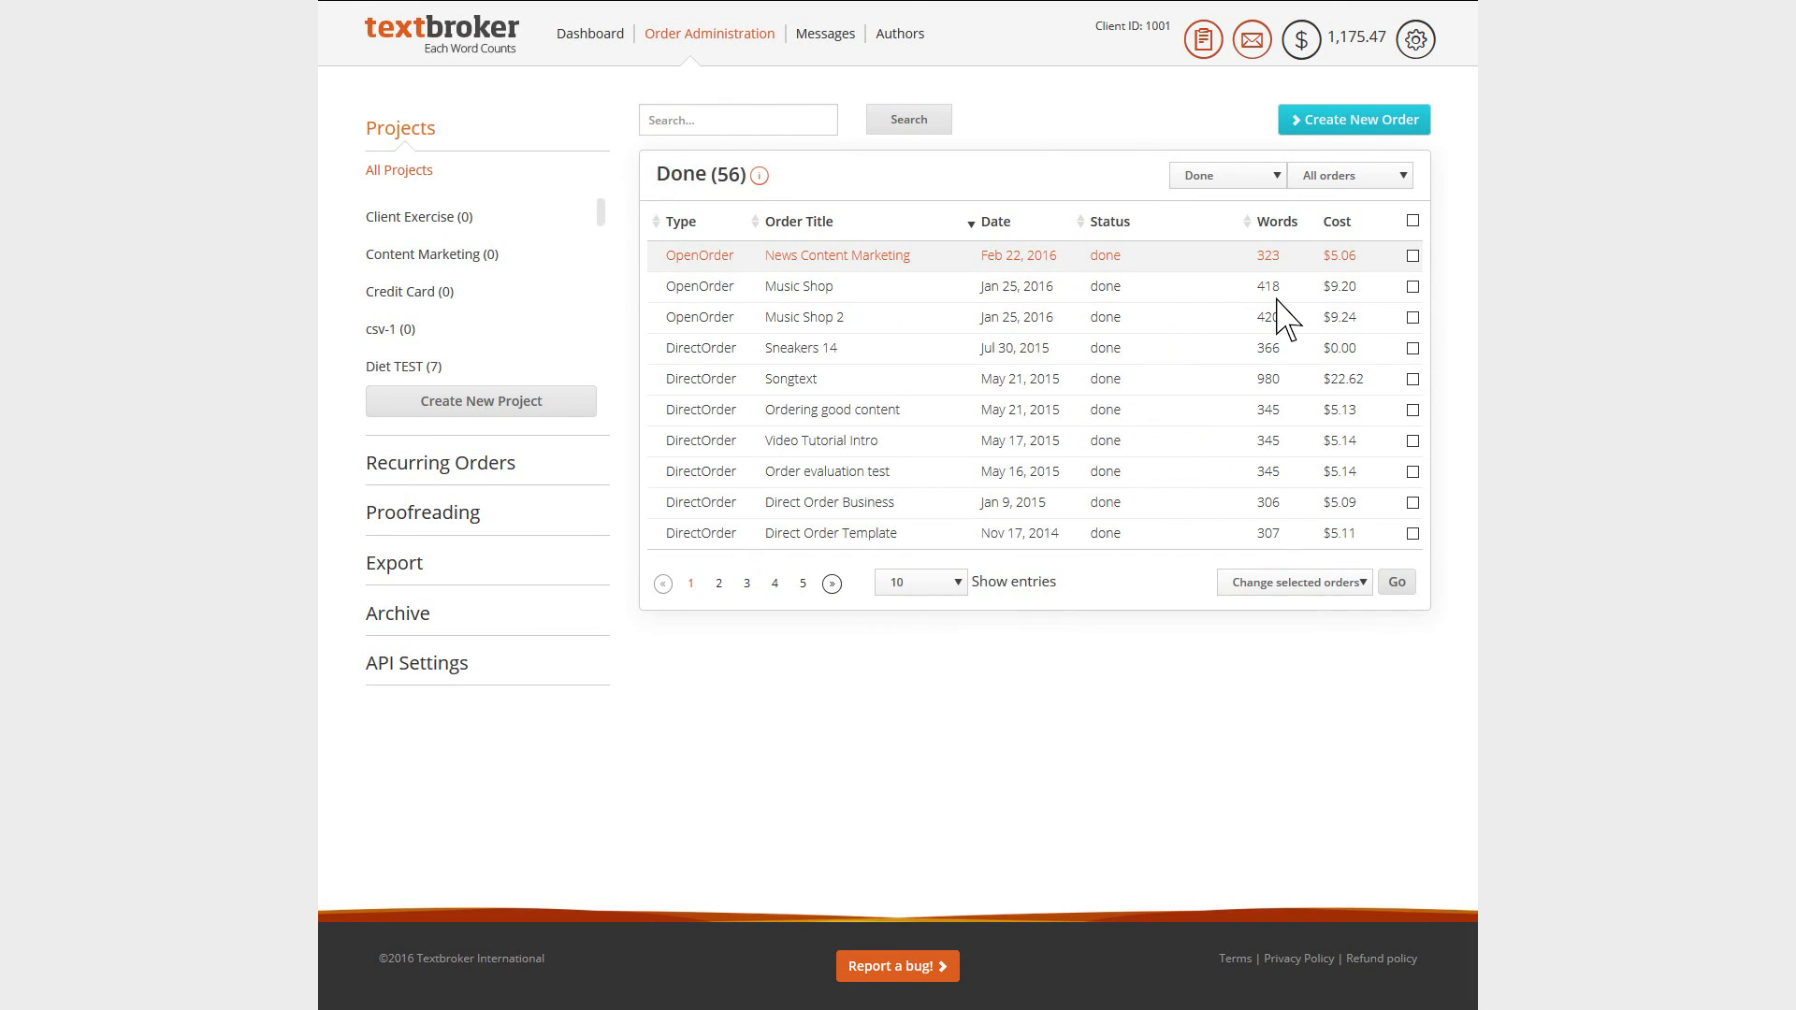
pyautogui.click(849, 255)
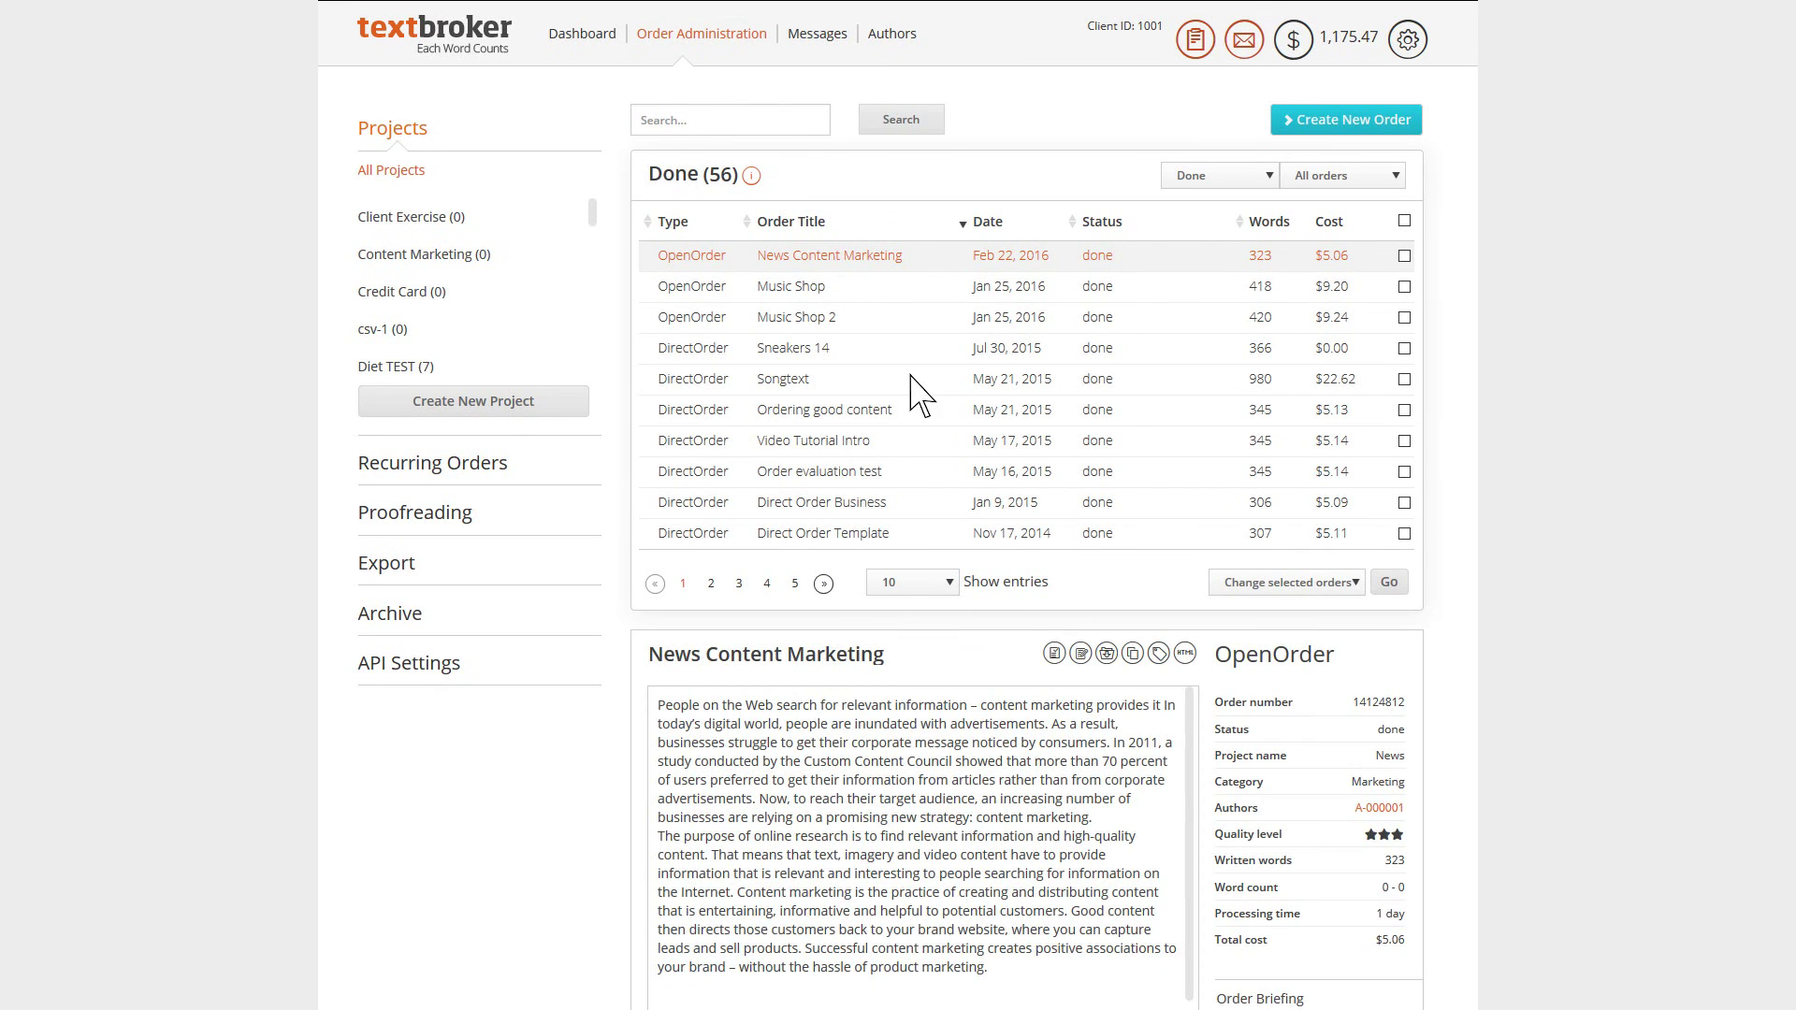
# Submit News Content Marketing as a $1.62 proofreading order, leaving a $1,173.86 balance.
pyautogui.click(1055, 655)
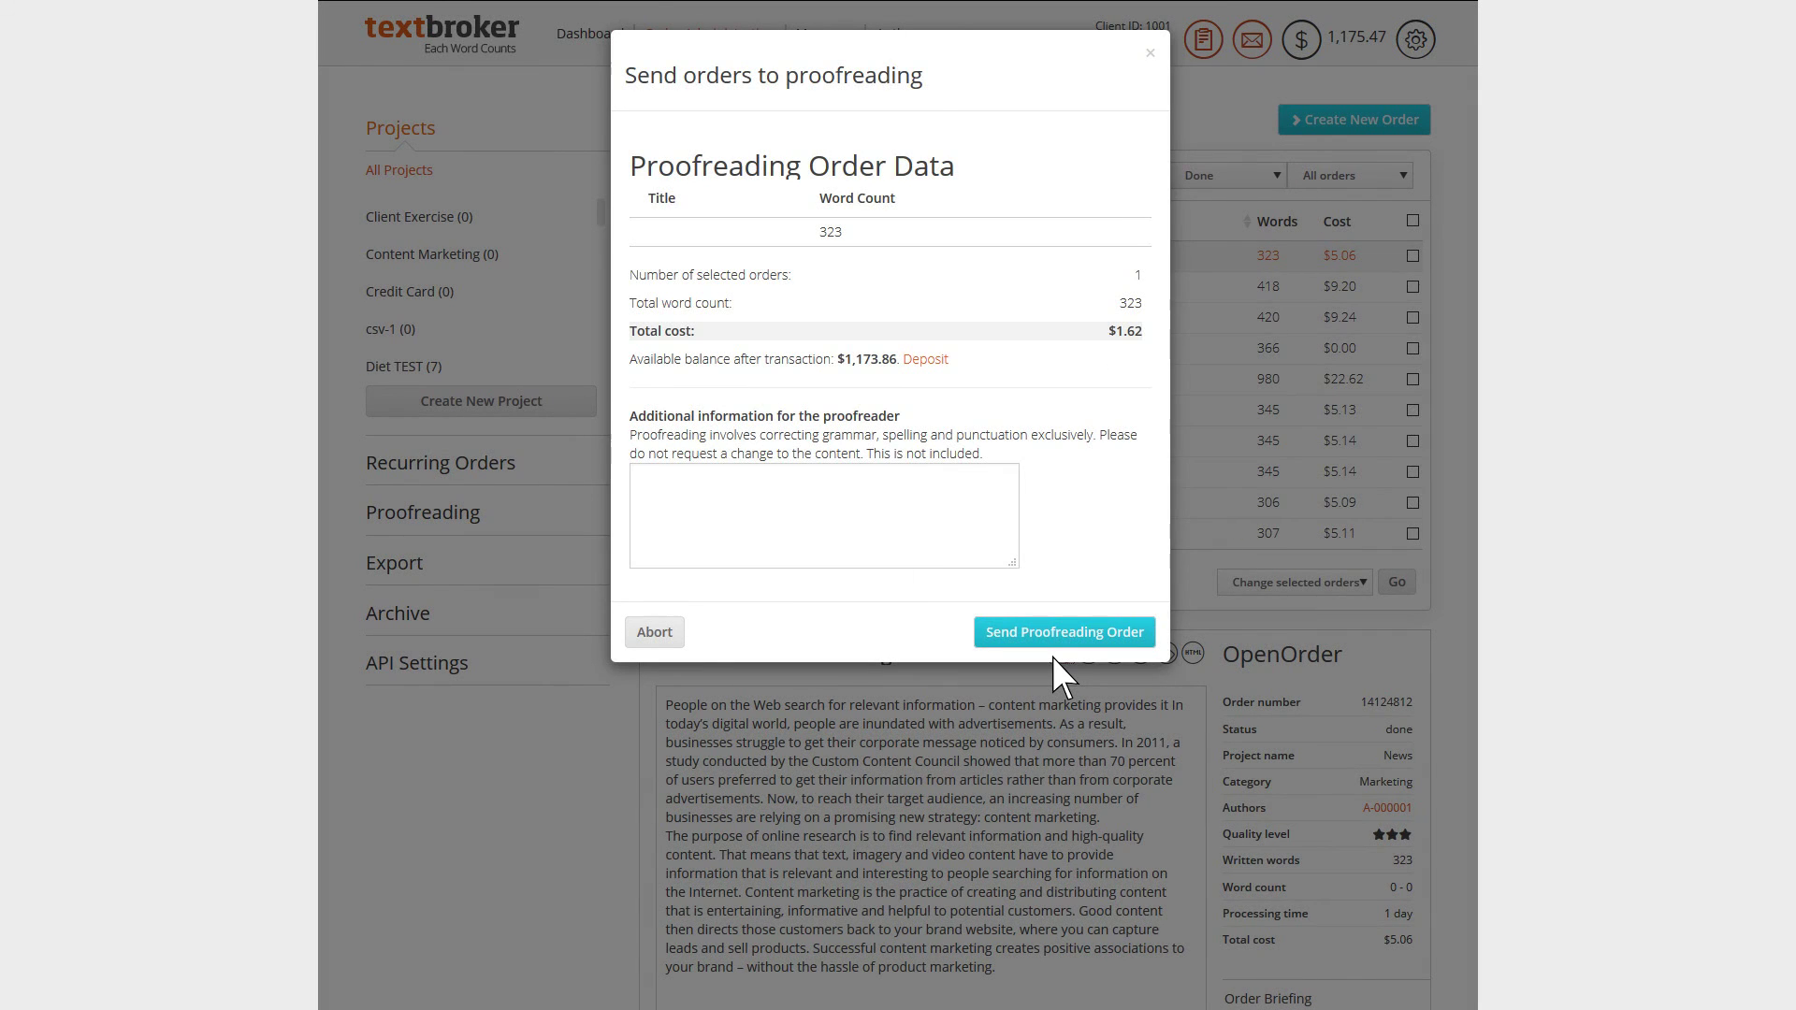
pyautogui.click(1052, 636)
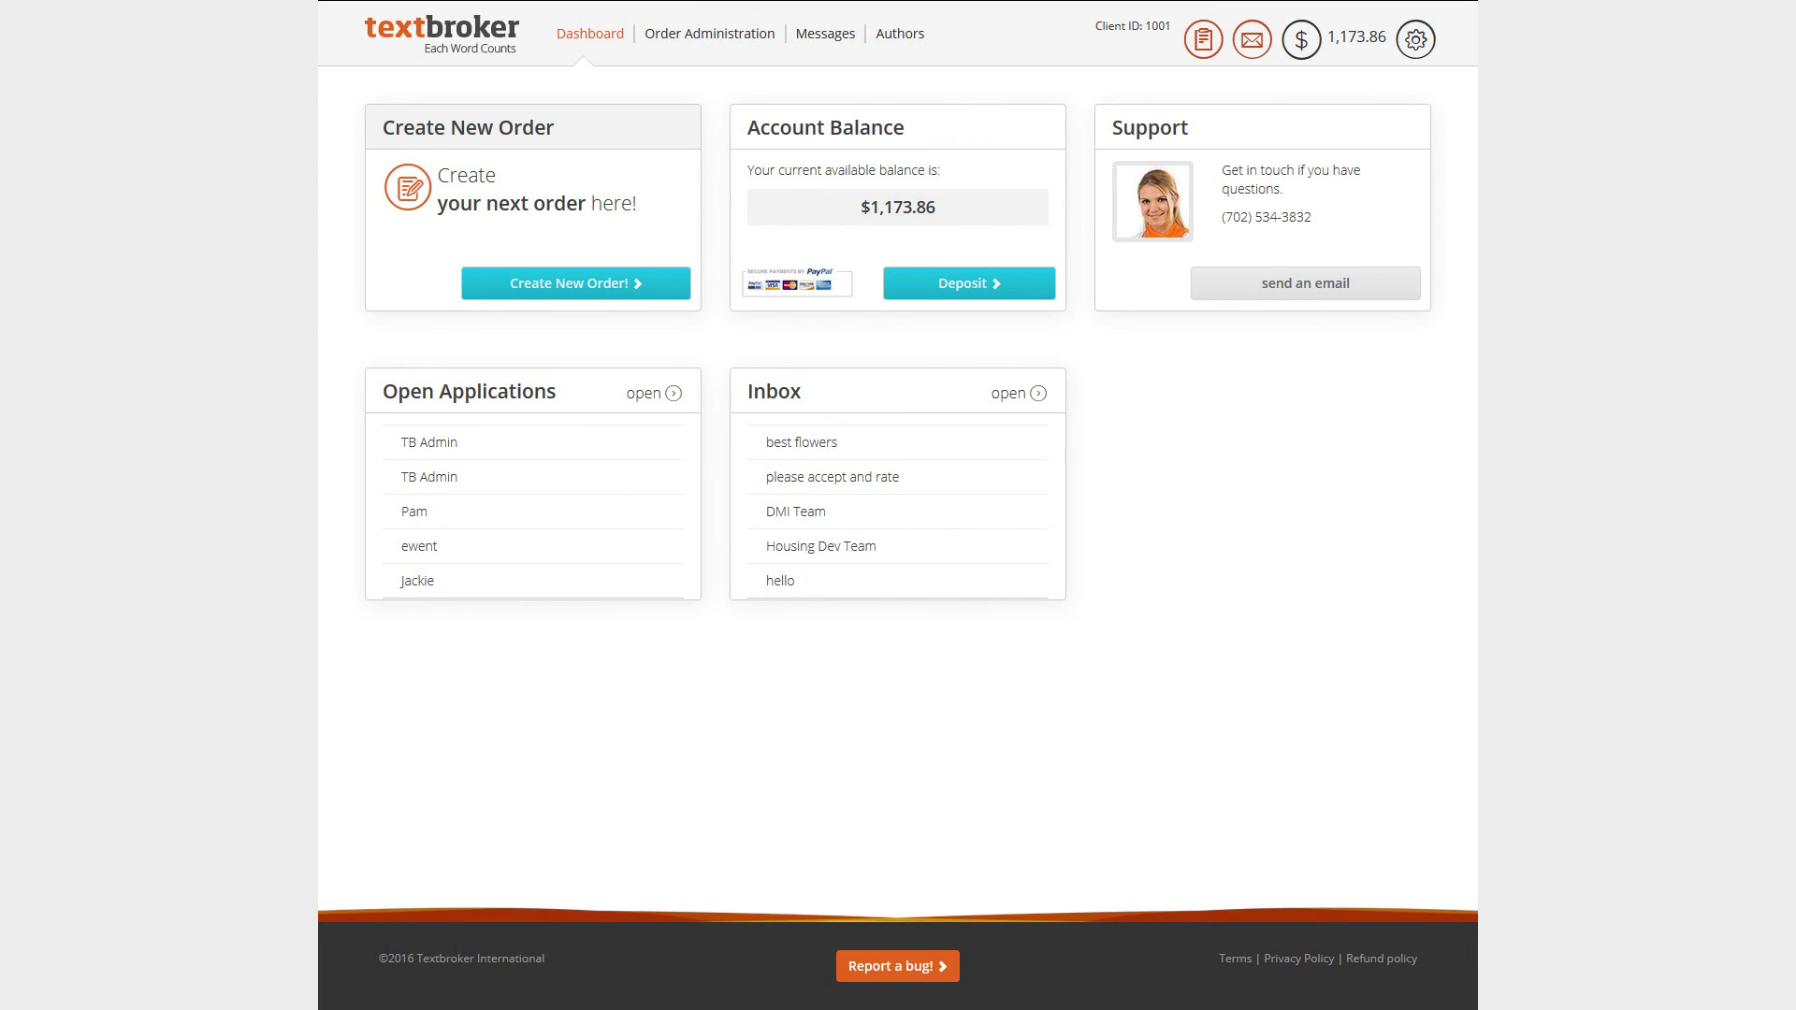
pyautogui.moveTo(709, 33)
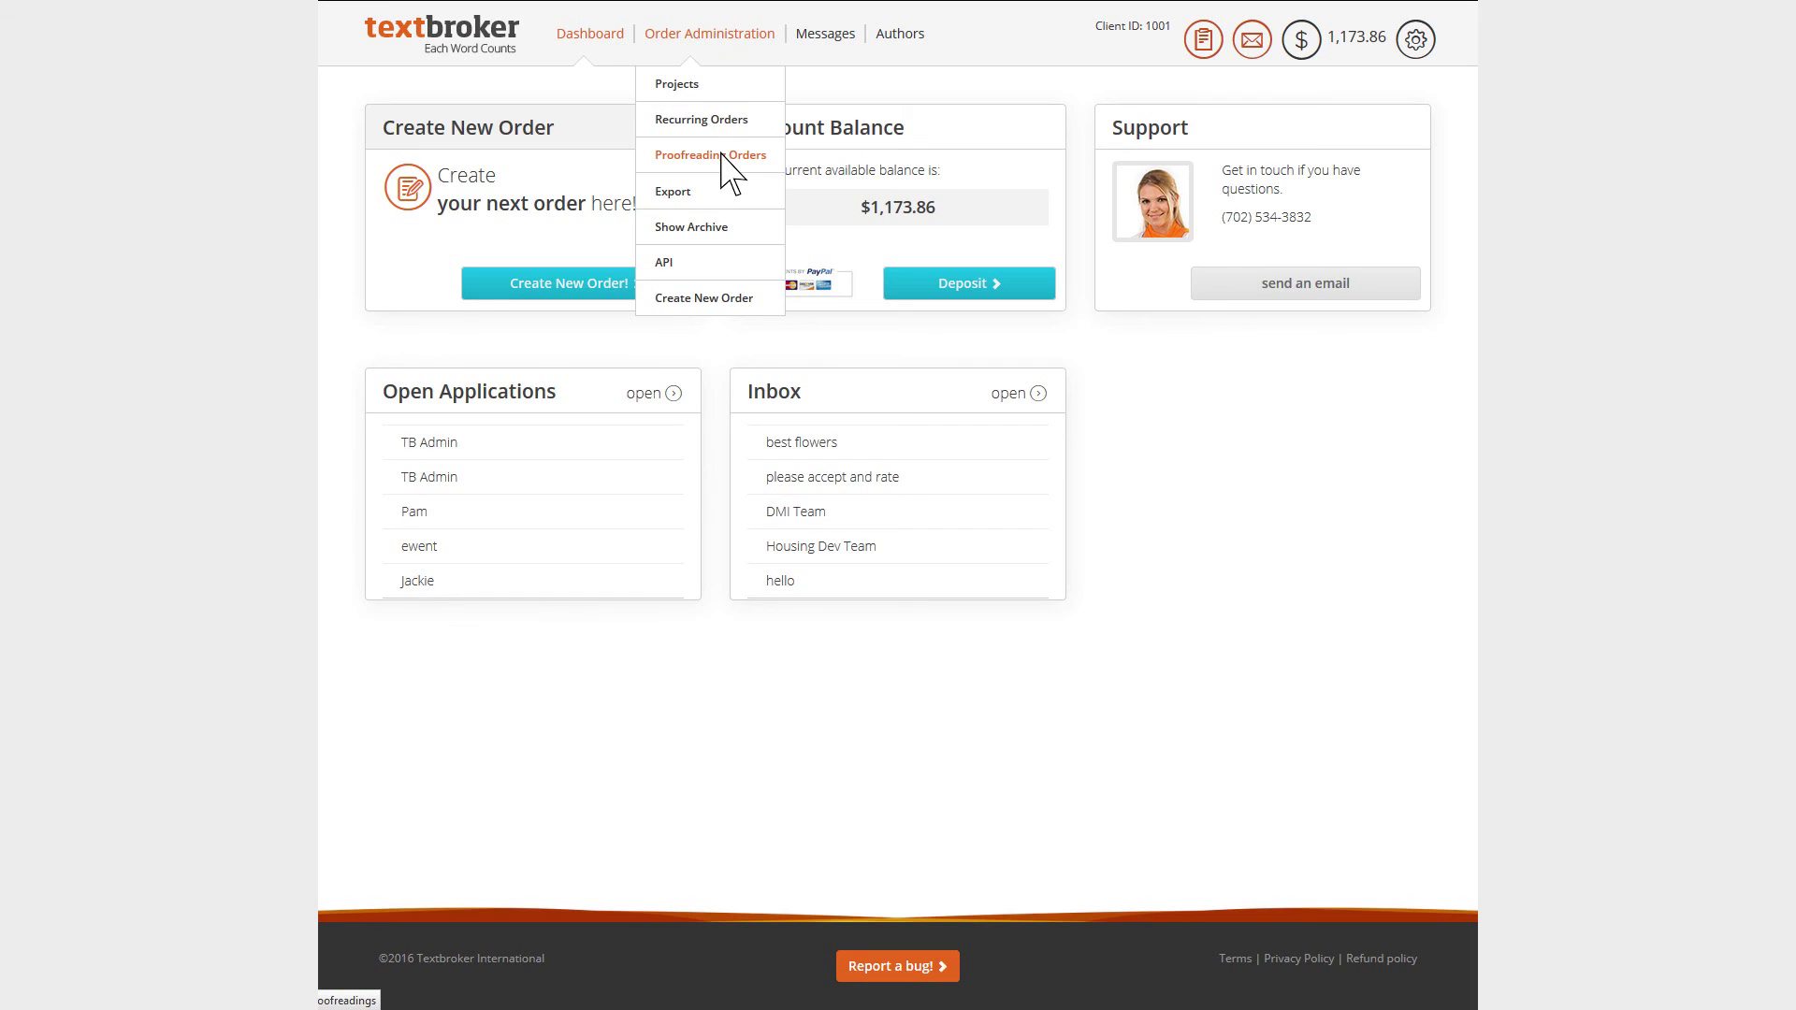
# In Proofreading Orders, show the To verify list and view the News Content Marketing entry.
pyautogui.click(729, 157)
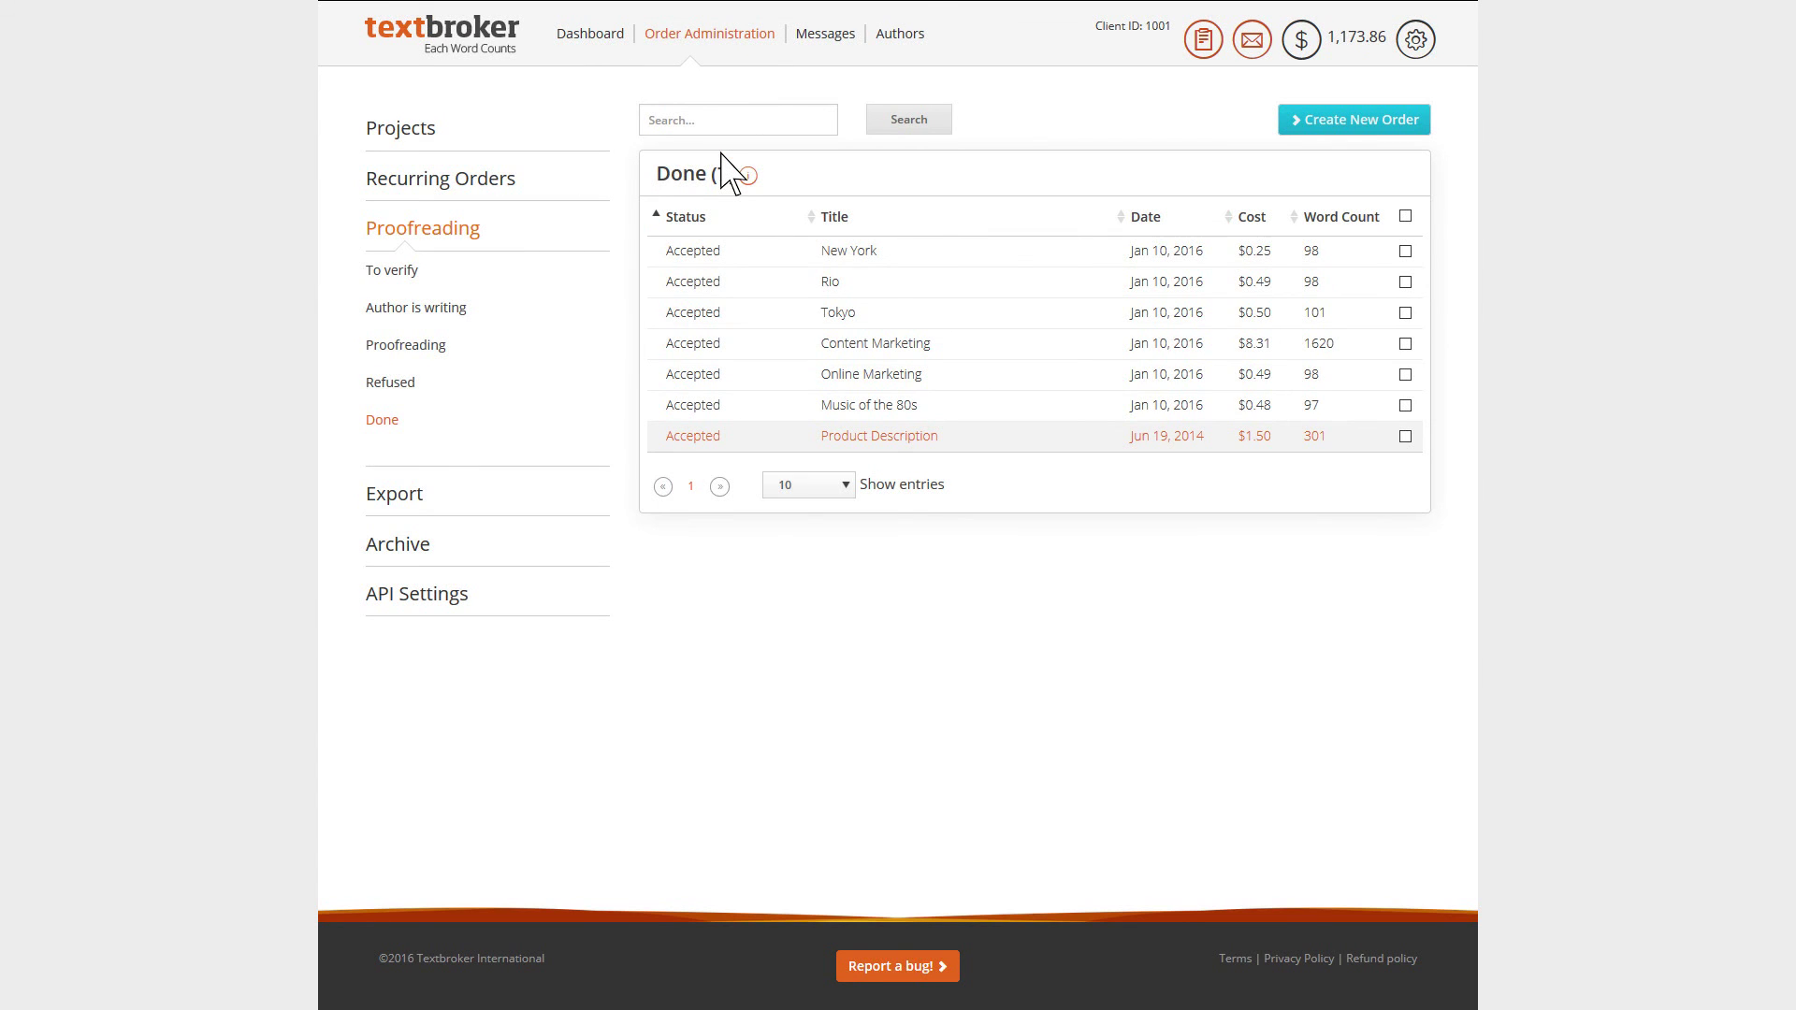
pyautogui.click(392, 270)
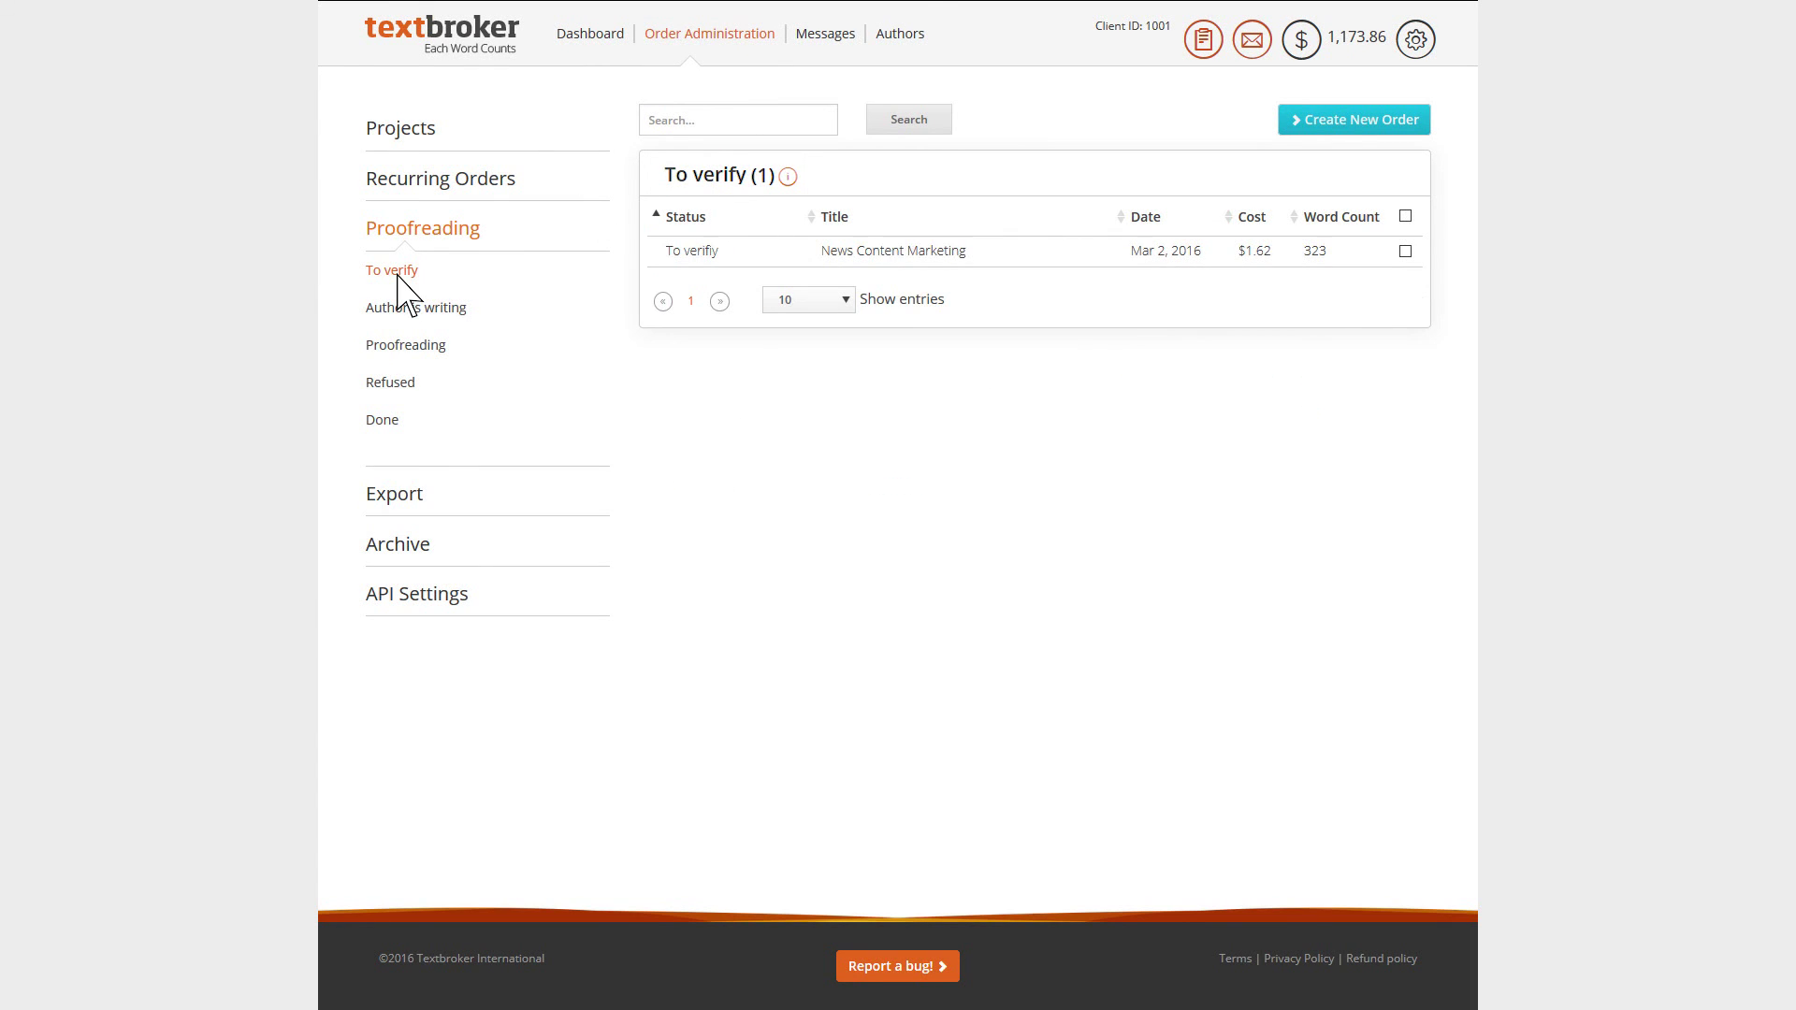
pyautogui.click(692, 249)
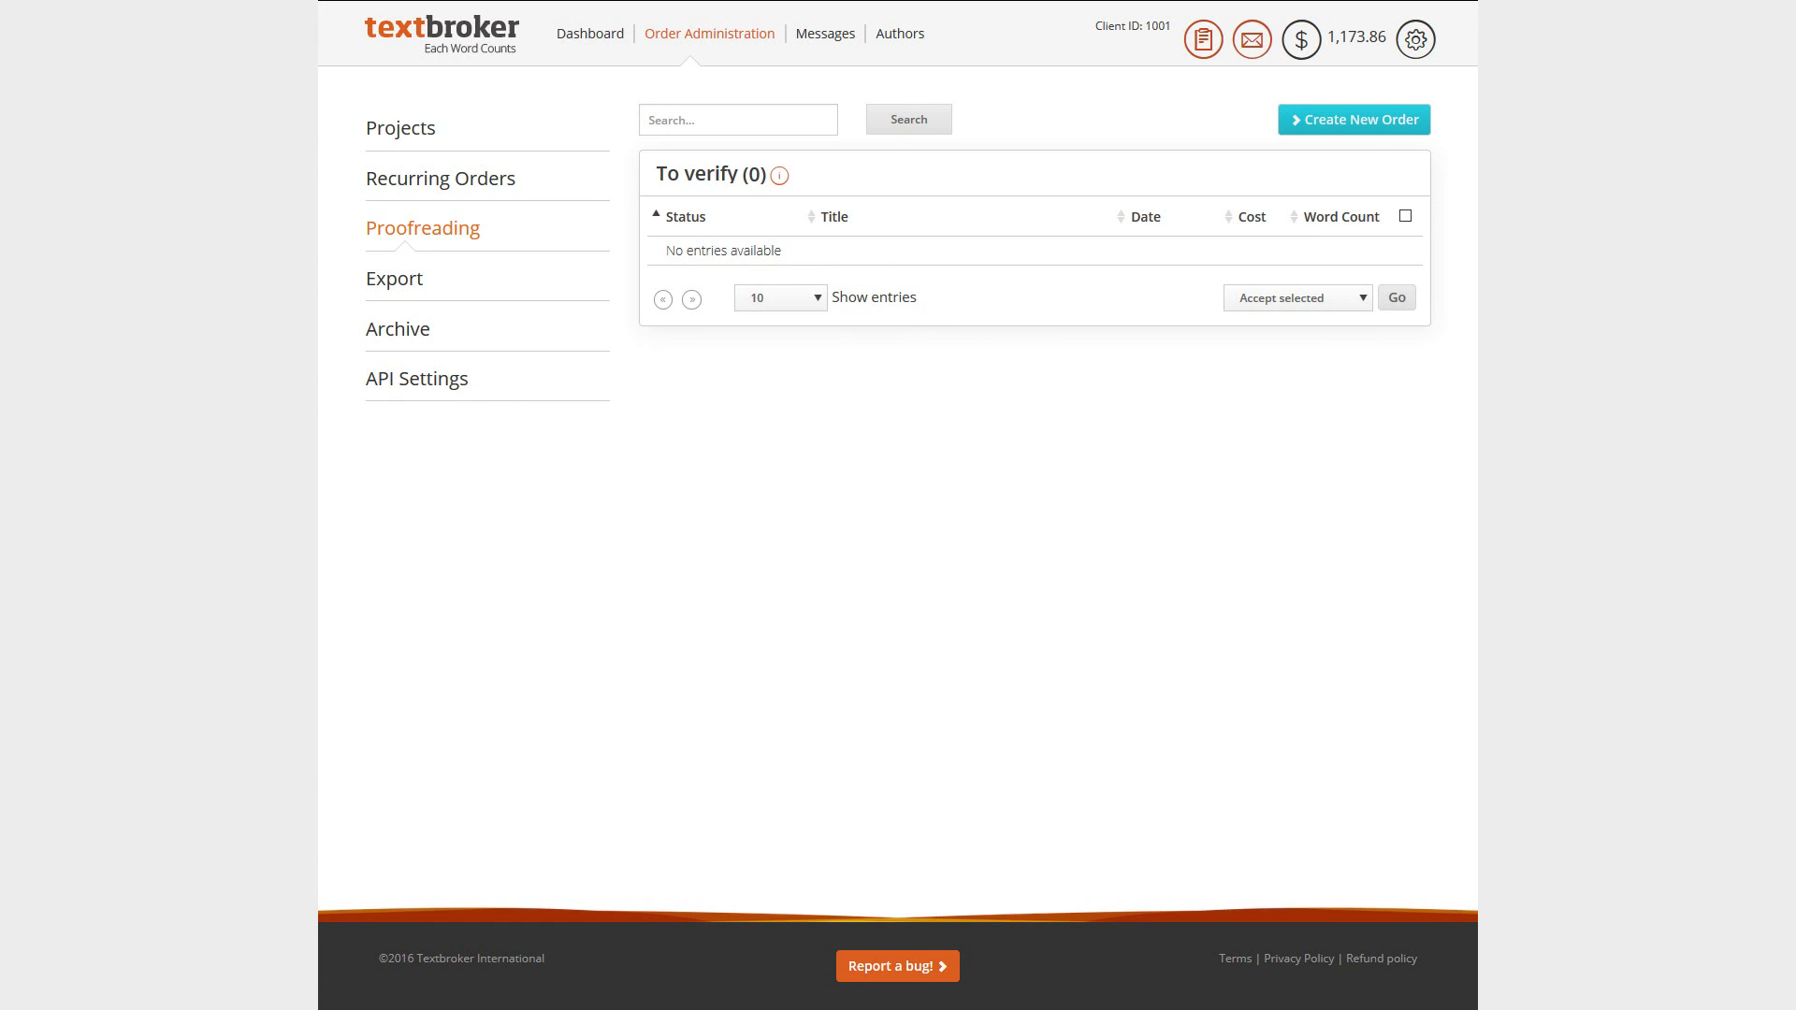
# Browse the Proofreading, Done and Refused status lists, ending on the empty Refused list.
pyautogui.click(423, 227)
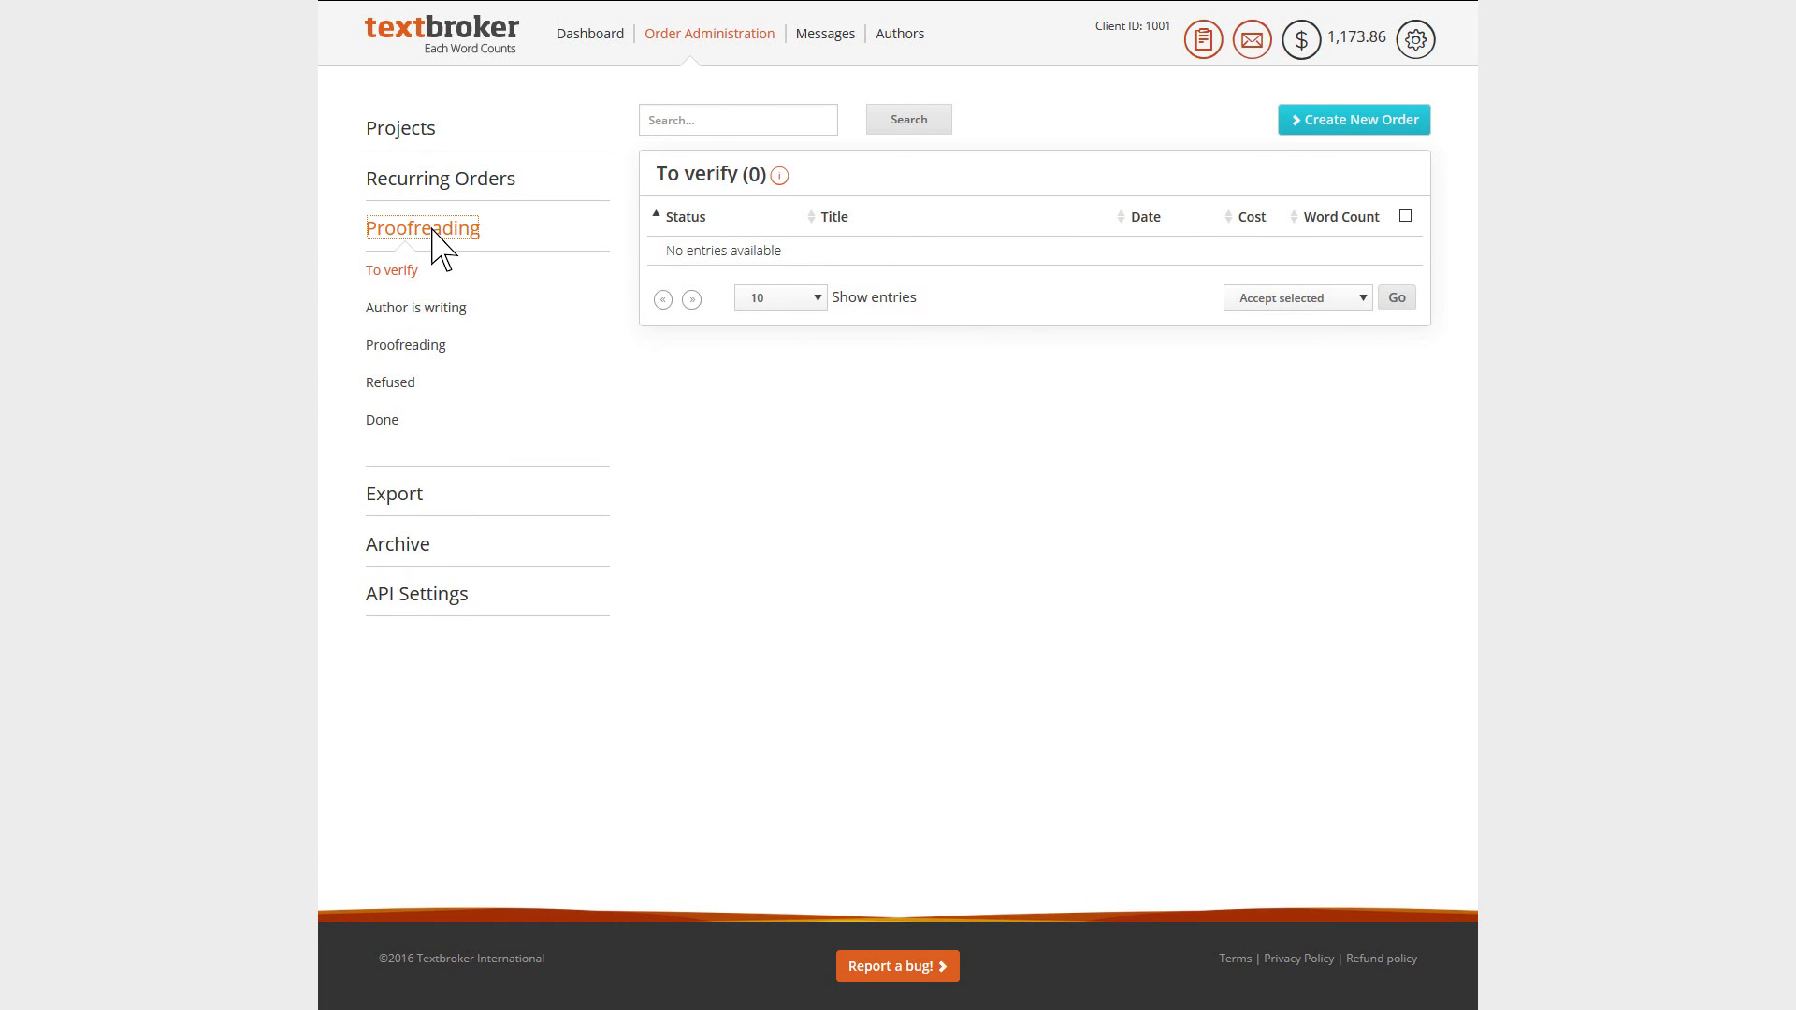
pyautogui.click(406, 344)
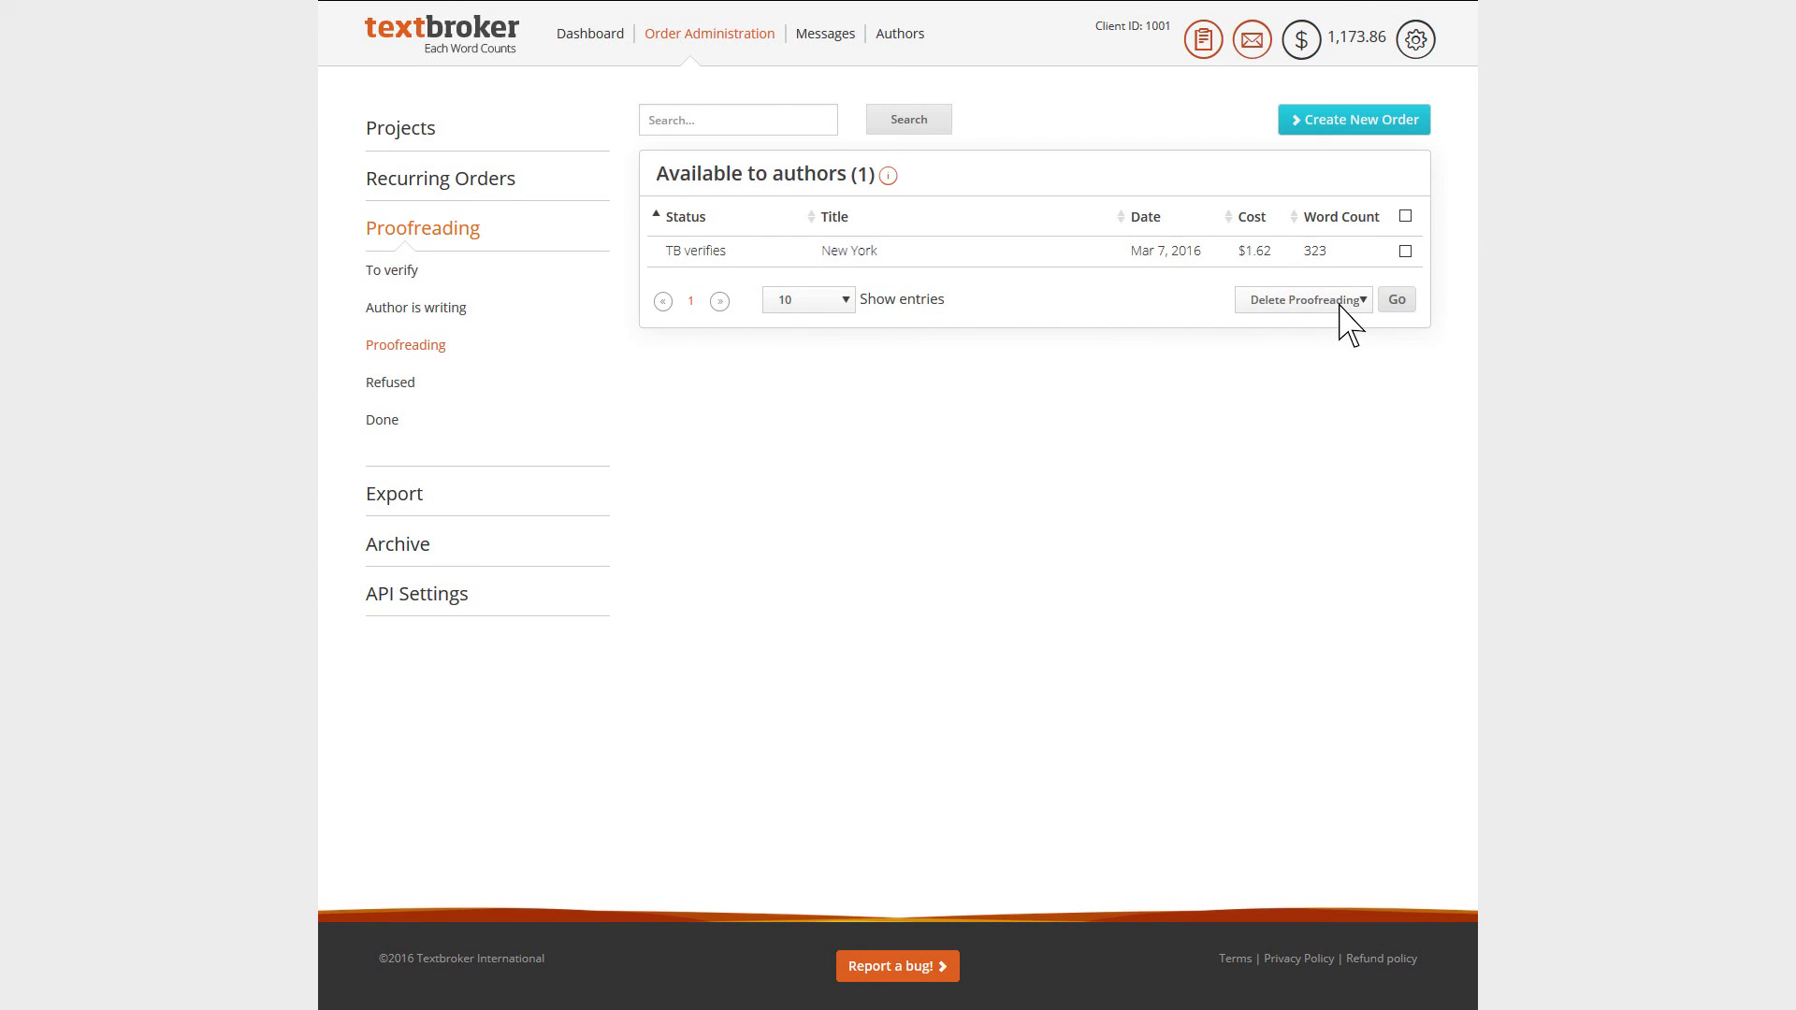
pyautogui.click(382, 419)
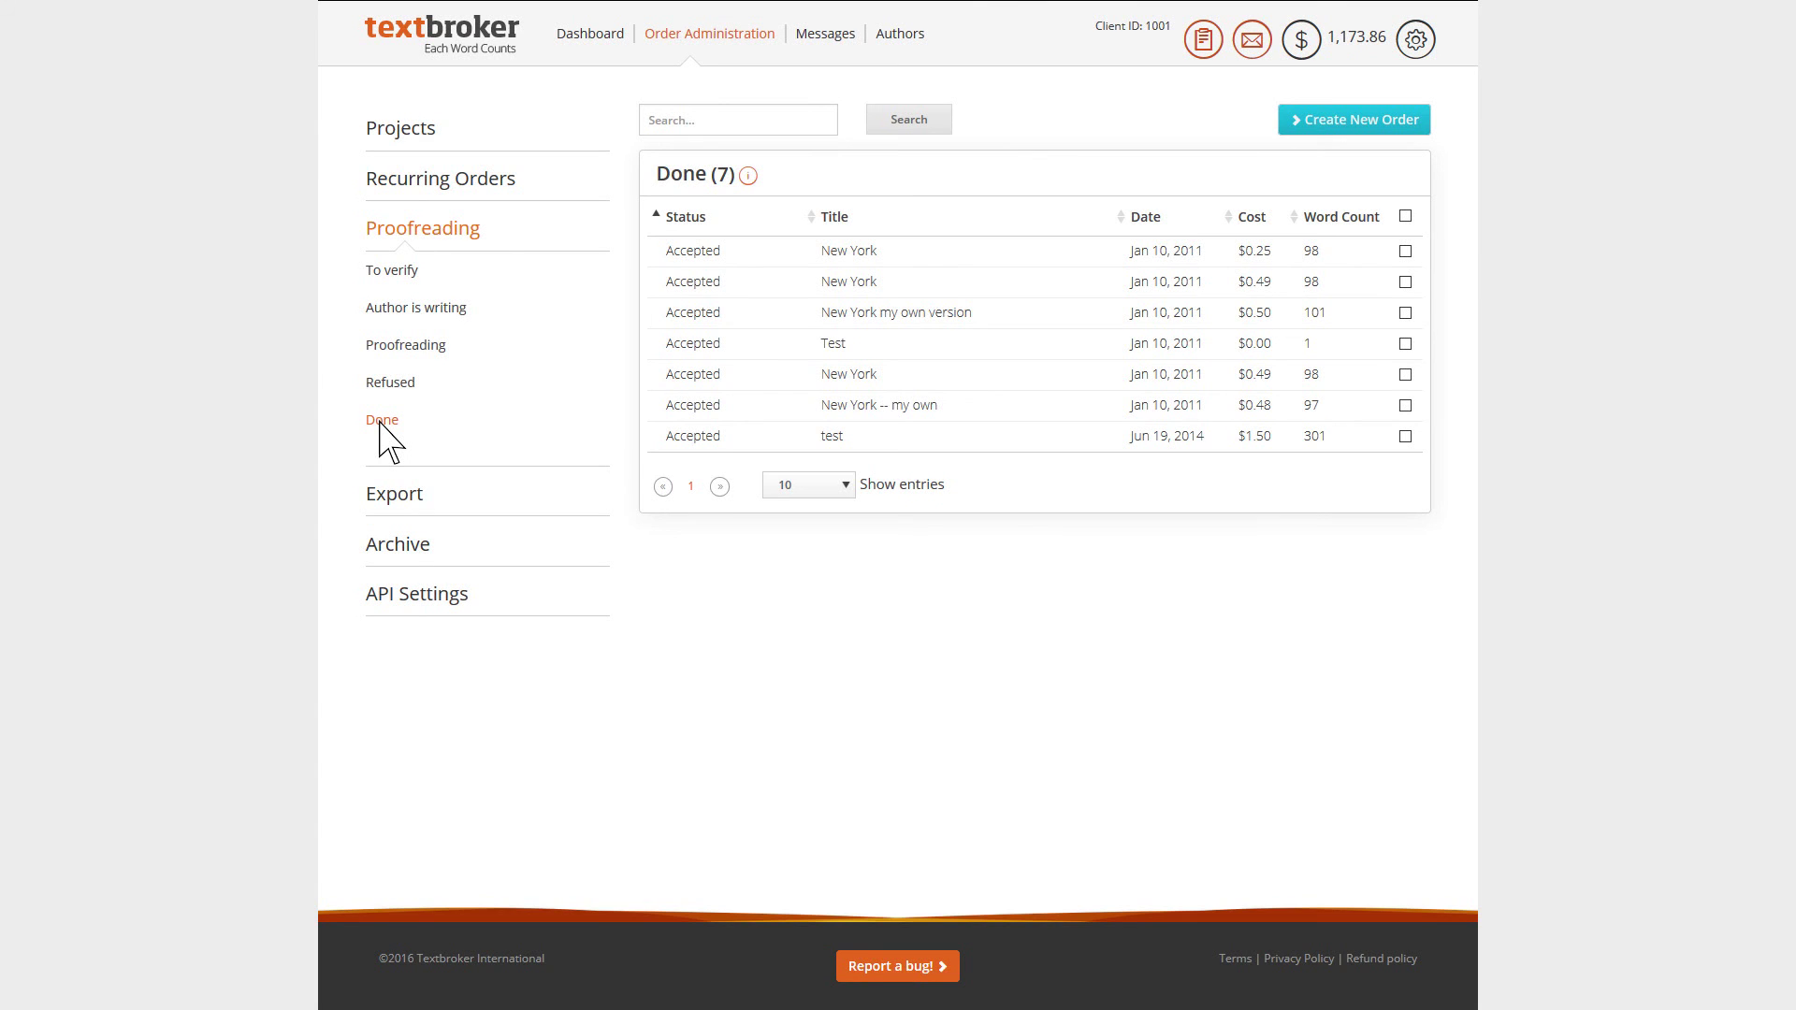
pyautogui.click(386, 387)
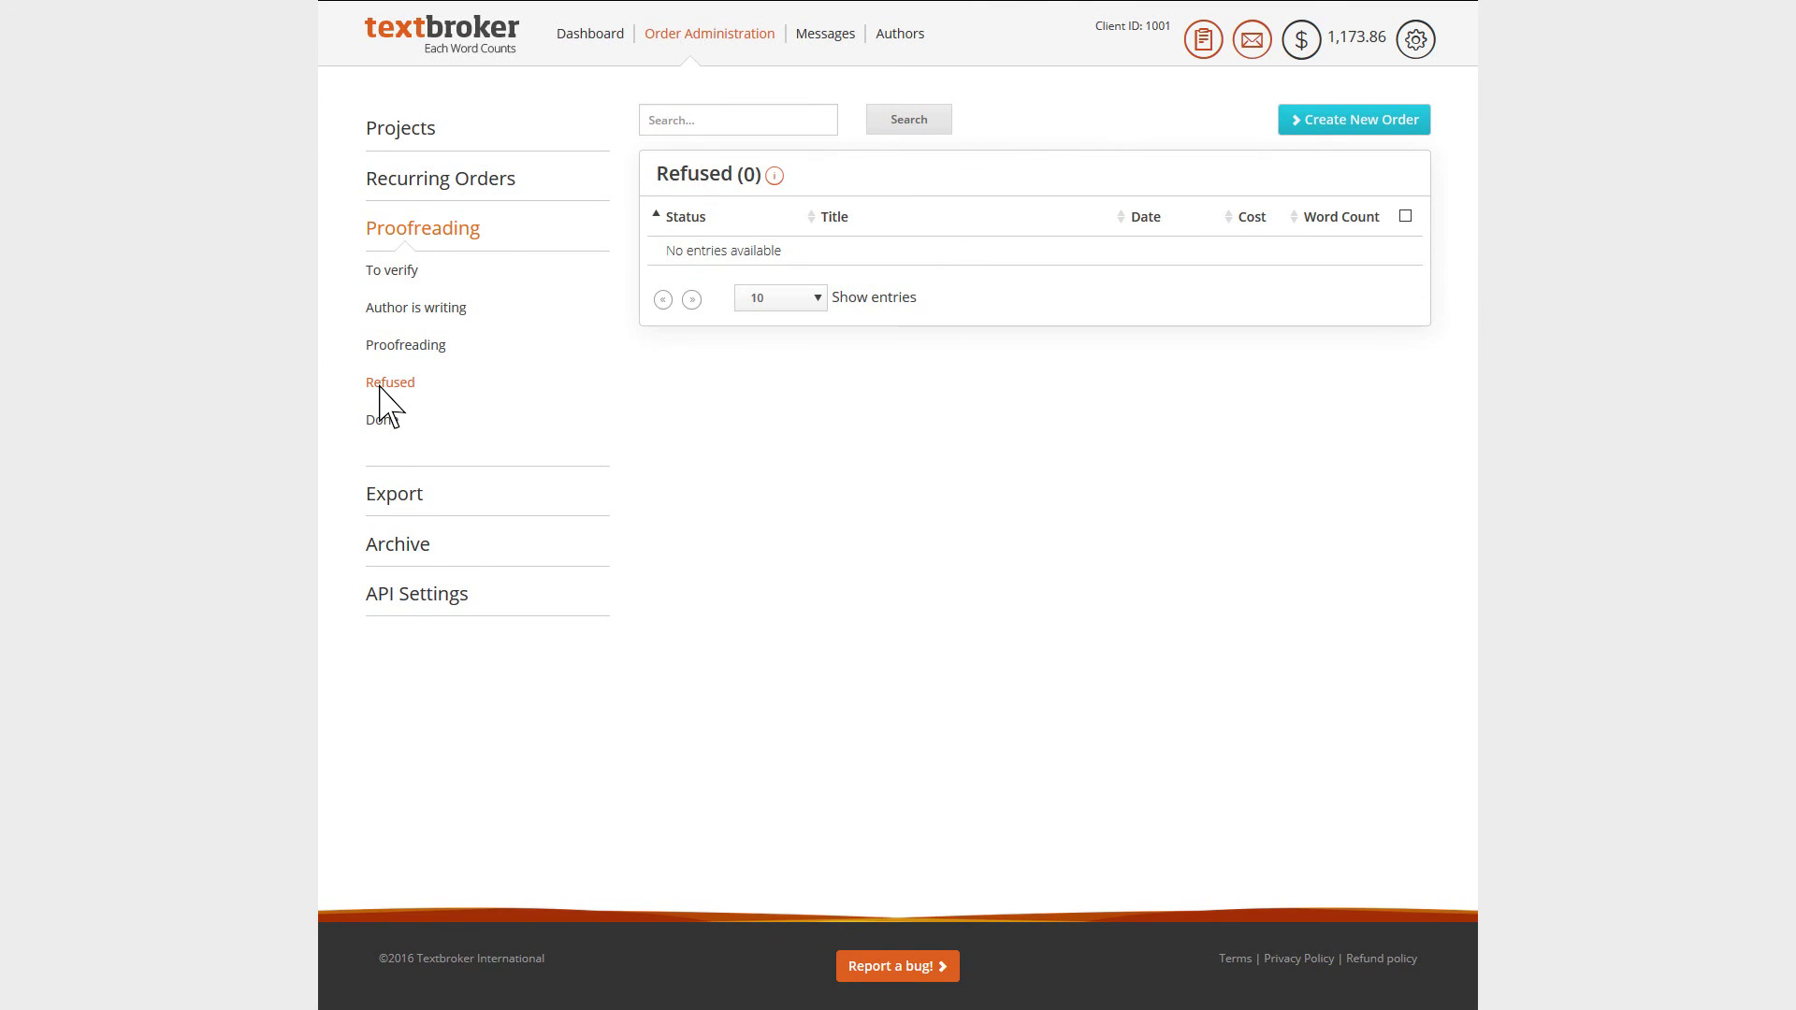